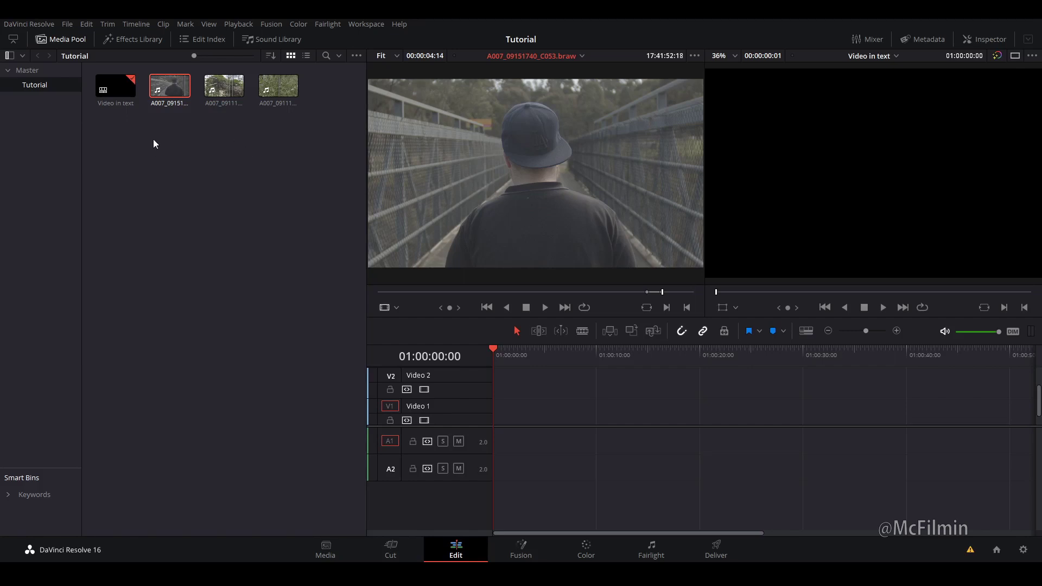
- Place the bridge clip at the start of Video 1, with grass clip A007_09111446_C036 right after it
{"action": "left_click_drag", "start_coordinate": [555, 356], "coordinate": [179, 103]}
{"action": "left_click_drag", "start_coordinate": [568, 402], "coordinate": [410, 308]}
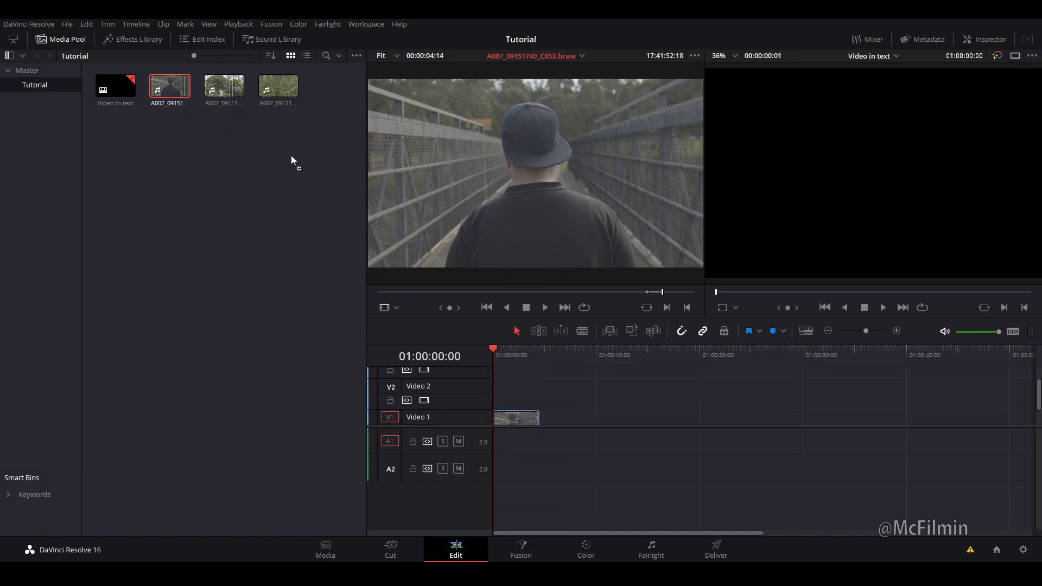
{"action": "left_click_drag", "start_coordinate": [289, 102], "coordinate": [288, 102]}
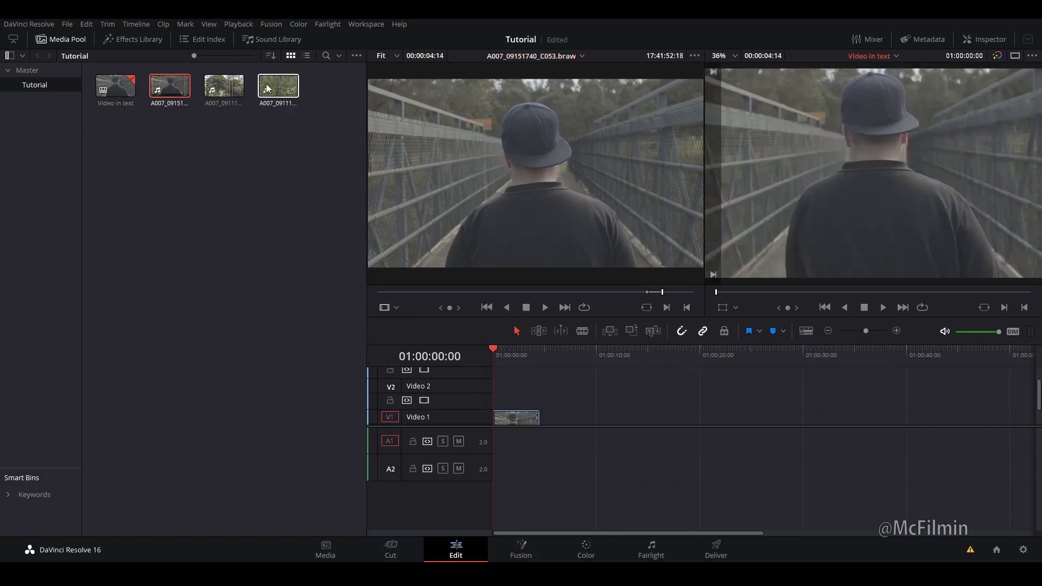
{"action": "double_click", "coordinate": [274, 85]}
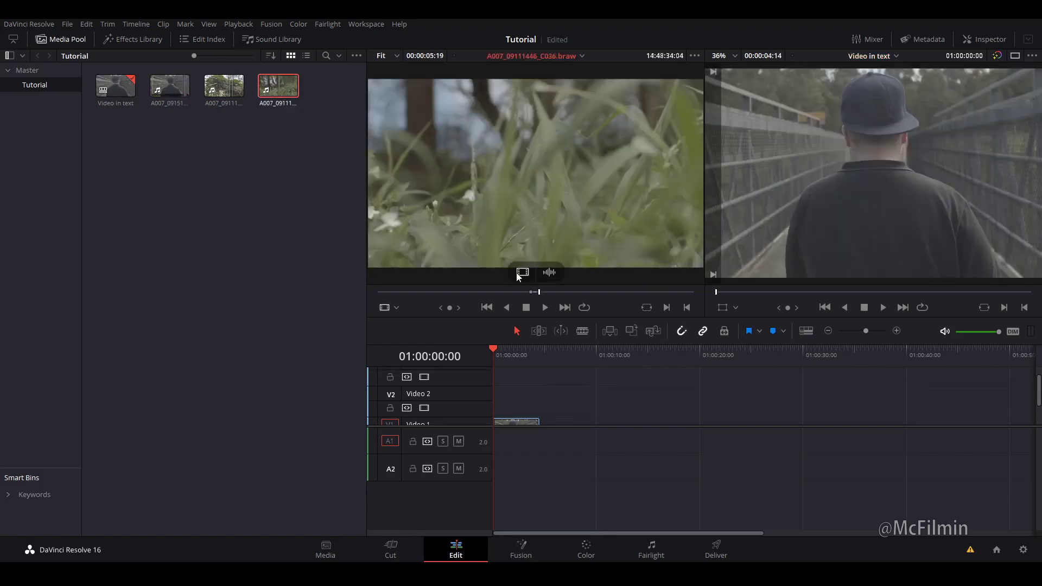
{"action": "left_click_drag", "start_coordinate": [566, 373], "coordinate": [552, 416]}
{"action": "left_click_drag", "start_coordinate": [536, 352], "coordinate": [521, 385]}
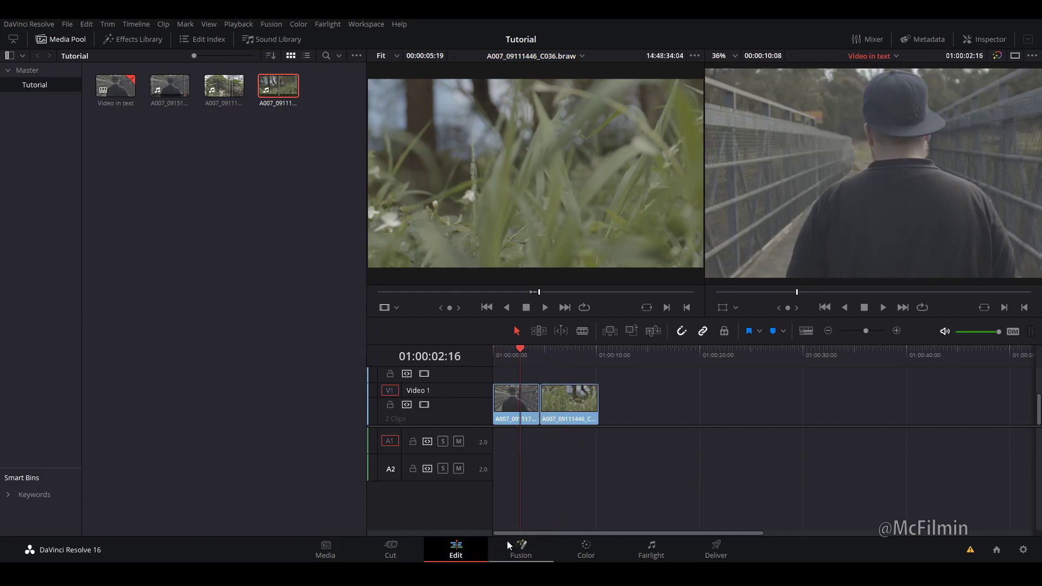
{"action": "left_click", "coordinate": [585, 551]}
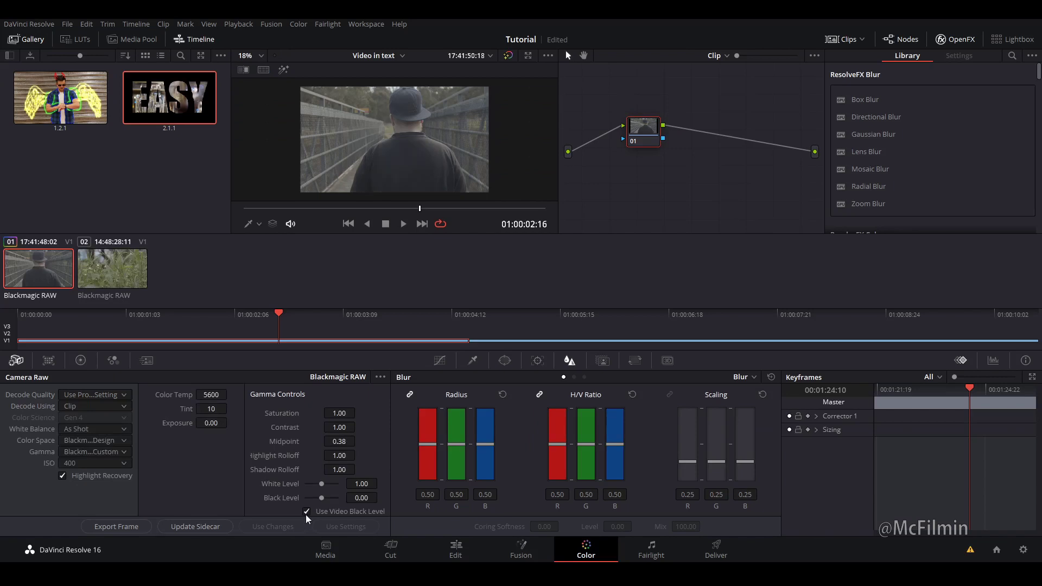
{"action": "left_click", "coordinate": [112, 269]}
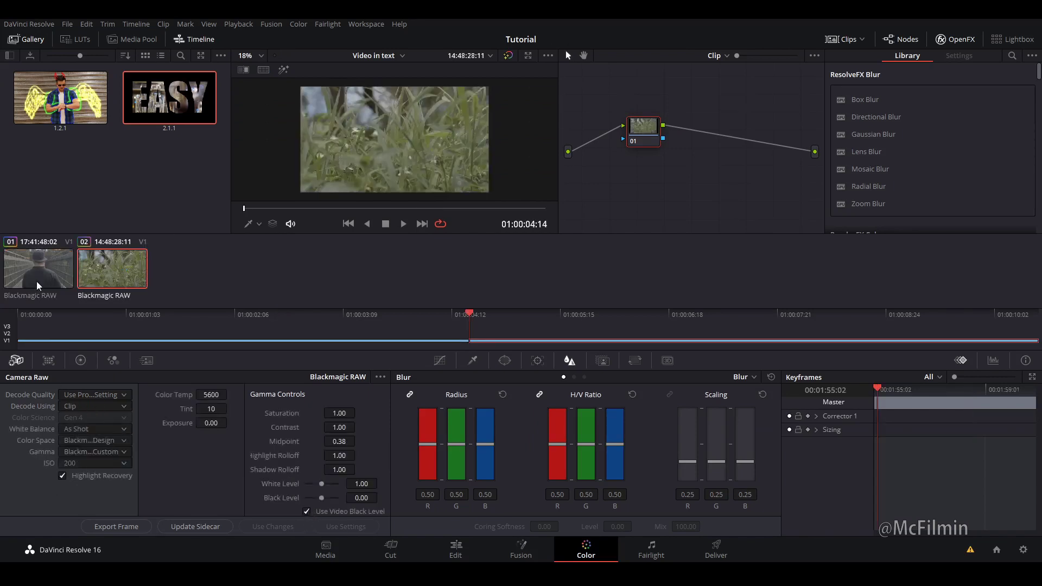
{"action": "key", "text": "Up"}
{"action": "left_click", "coordinate": [456, 550]}
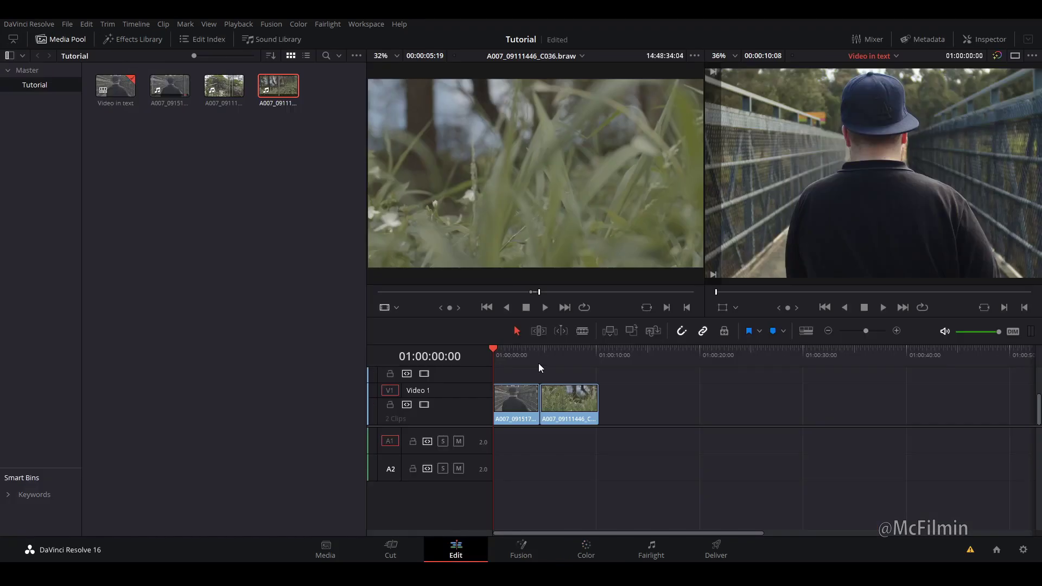
- Move both footage clips up to Video 2 and add a Text title at the start of Video 1
{"action": "left_click_drag", "start_coordinate": [562, 400], "coordinate": [498, 386]}
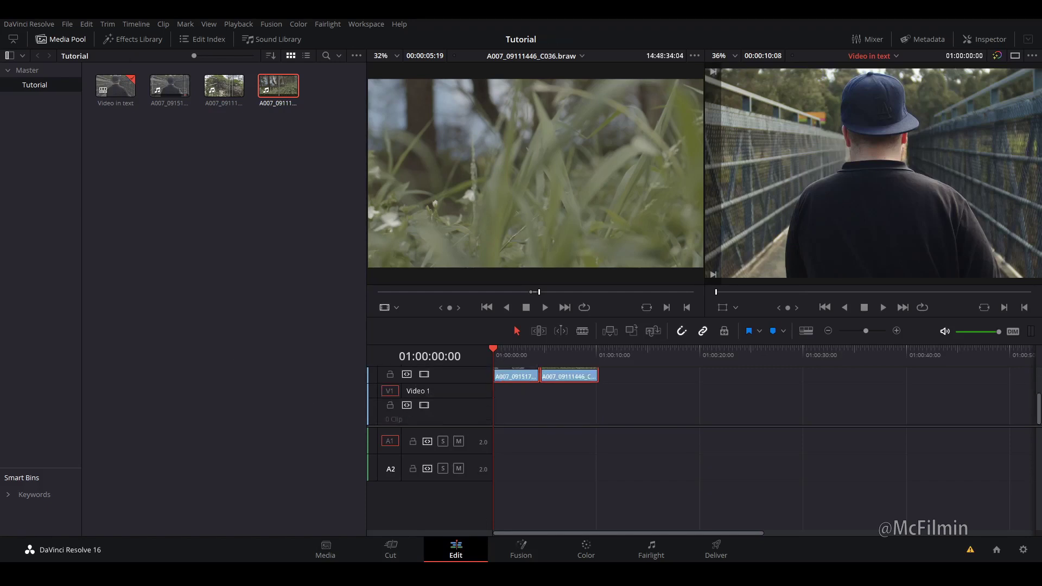
{"action": "left_click", "coordinate": [136, 34]}
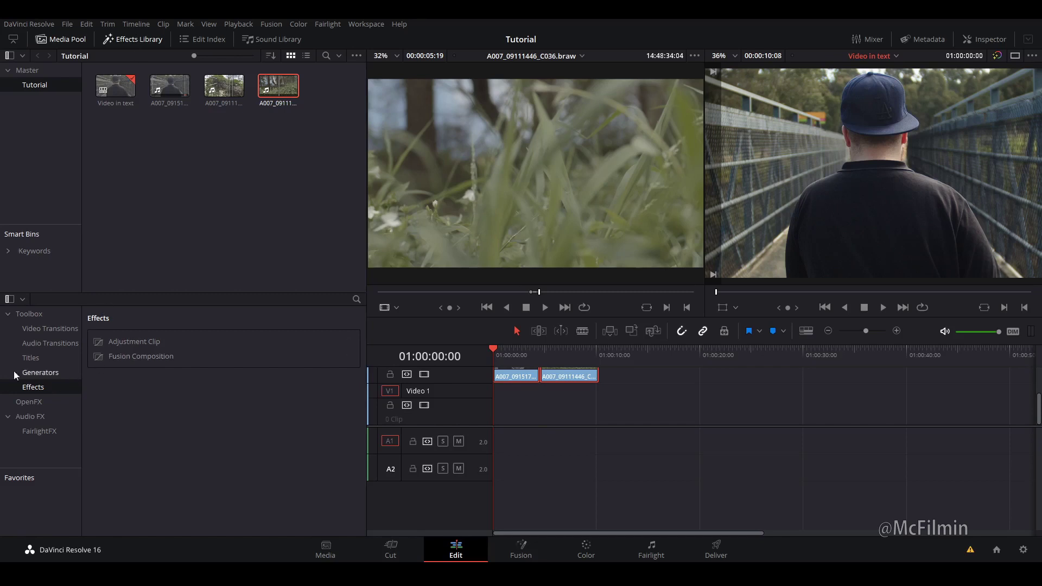
{"action": "left_click", "coordinate": [22, 357]}
{"action": "scroll", "coordinate": [179, 380], "scroll_direction": "down", "scroll_amount": 3}
{"action": "scroll", "coordinate": [178, 396], "scroll_direction": "up", "scroll_amount": 3}
{"action": "left_click_drag", "start_coordinate": [113, 403], "coordinate": [506, 408]}
- Disable the Video 2 track so the Text title shows in the viewer
{"action": "scroll", "coordinate": [425, 406], "scroll_direction": "up", "scroll_amount": 2}
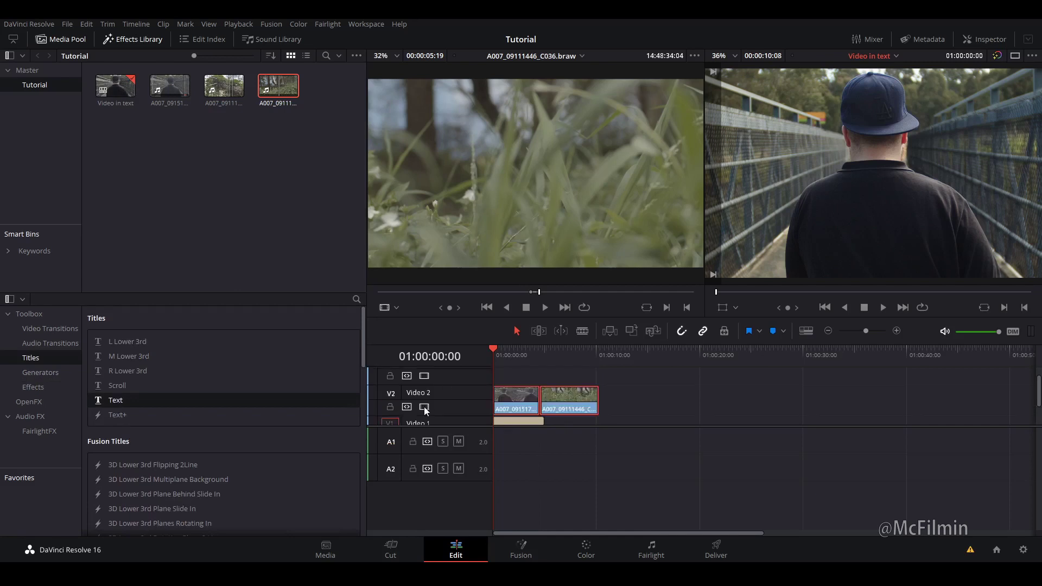
{"action": "left_click", "coordinate": [424, 407]}
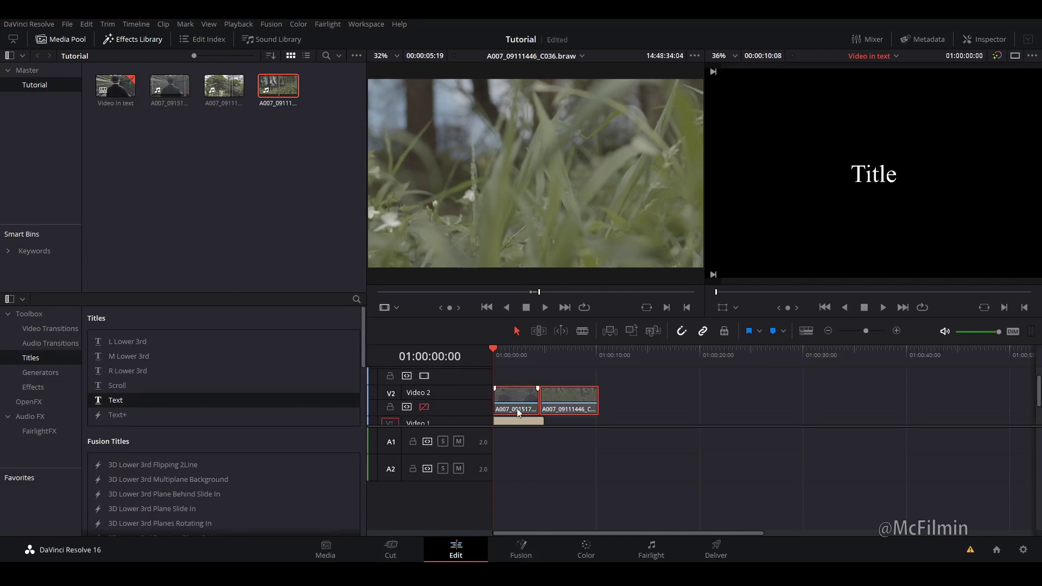
{"action": "scroll", "coordinate": [500, 396], "scroll_direction": "down", "scroll_amount": 2}
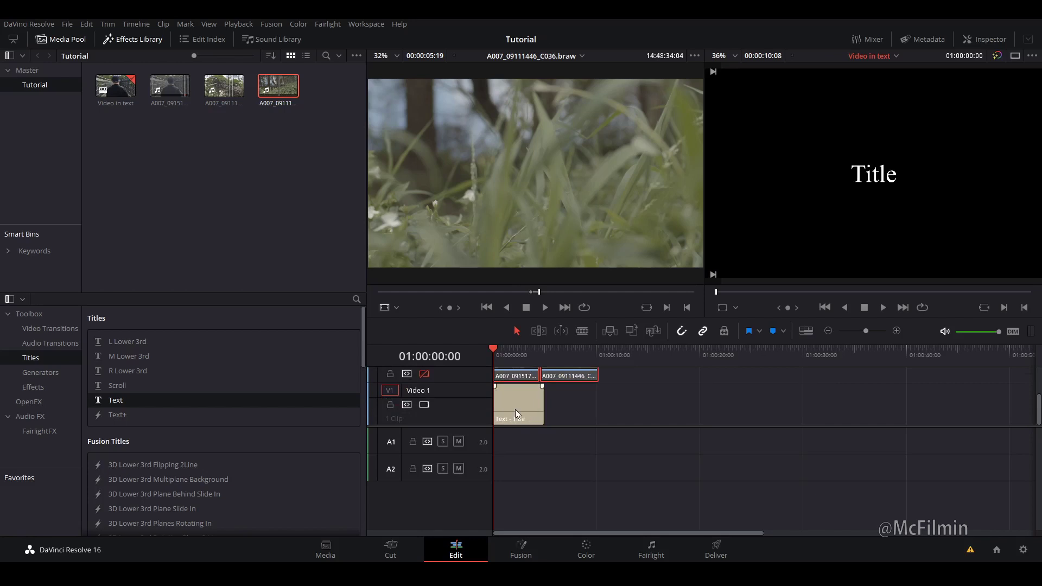
- Replace the placeholder 'Title' with TUTORIAL, using the Impact font at size 150
{"action": "left_click", "coordinate": [516, 410]}
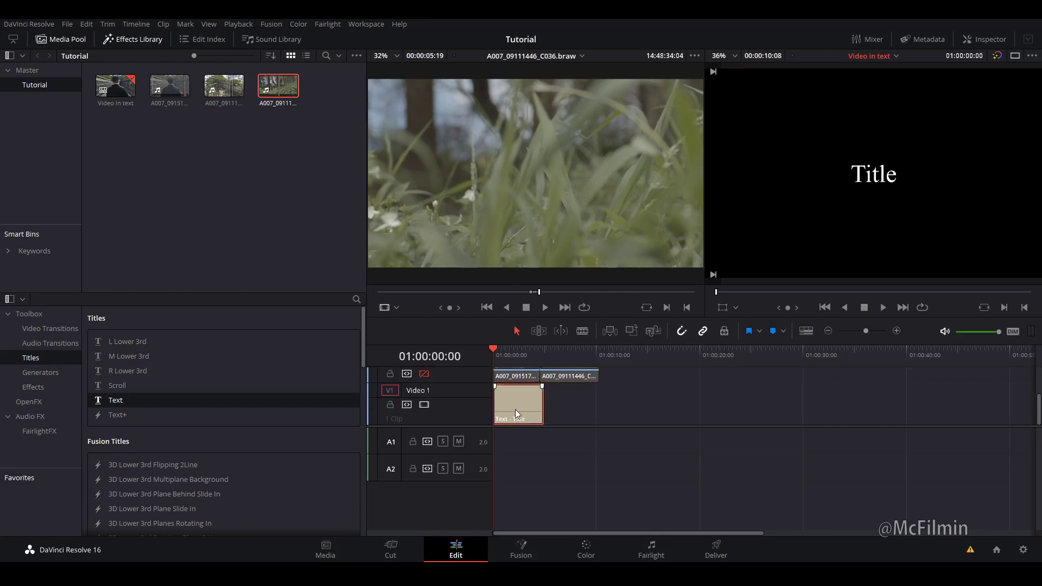
{"action": "left_click", "coordinate": [989, 36]}
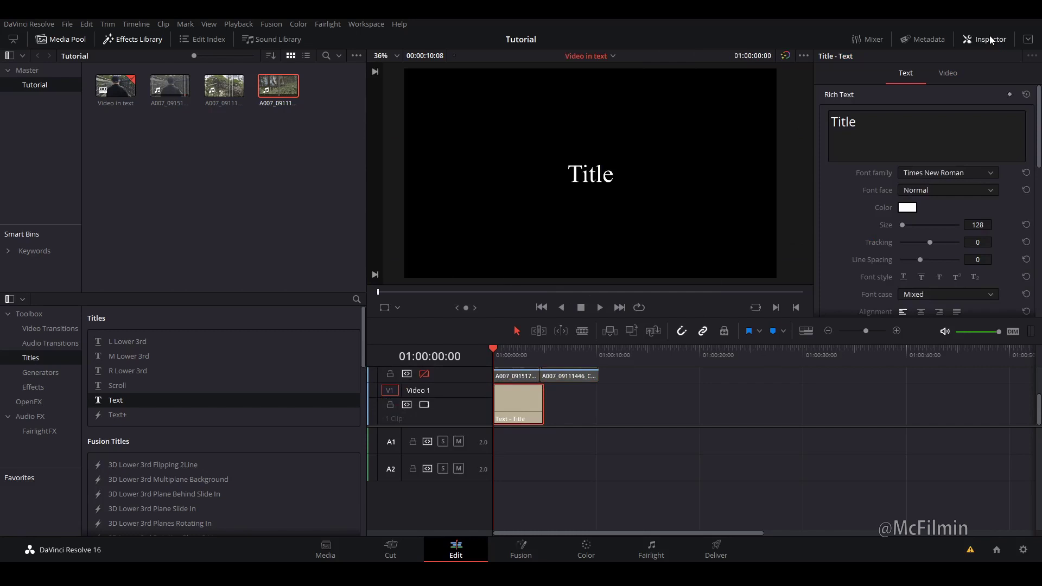
{"action": "left_click_drag", "start_coordinate": [891, 129], "coordinate": [814, 125]}
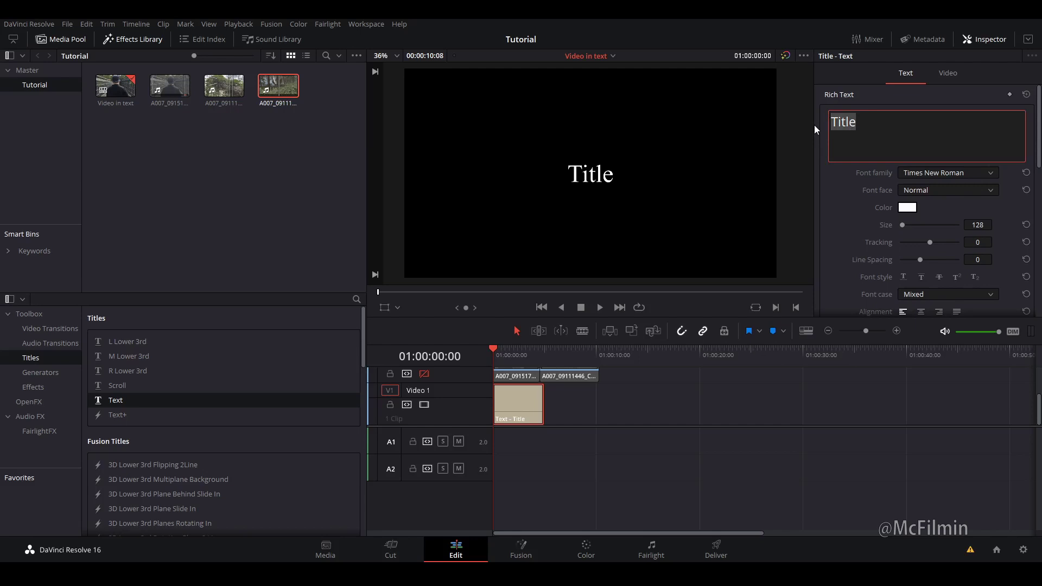
{"action": "type", "text": "TUTORI"}
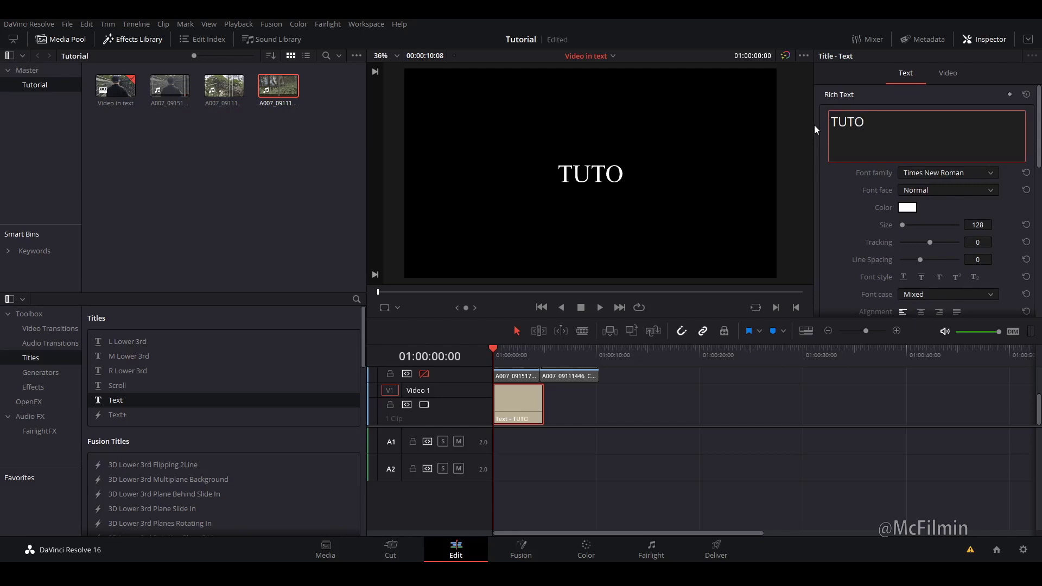
{"action": "type", "text": "AL"}
{"action": "left_click", "coordinate": [968, 244]}
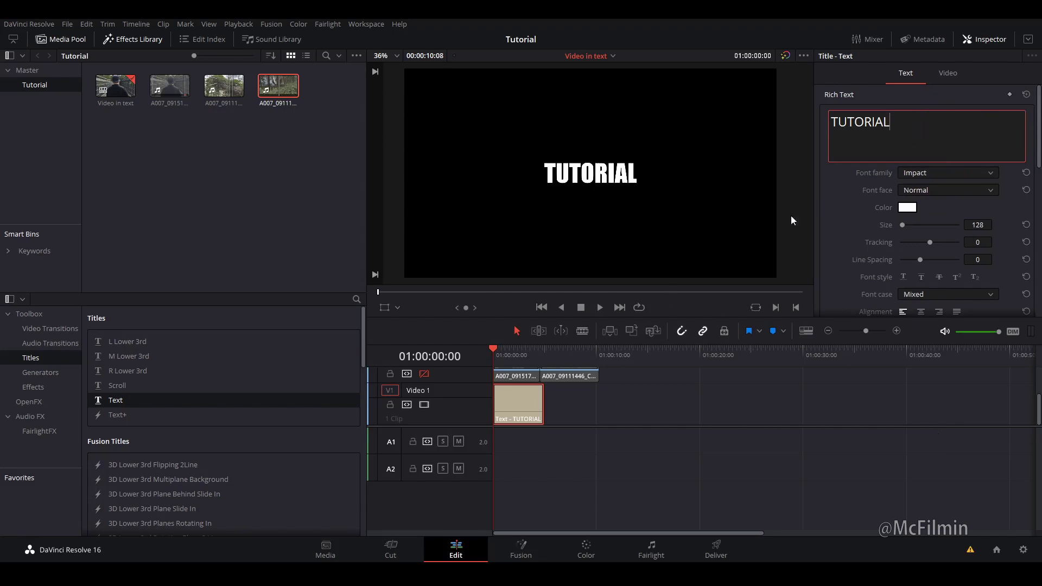
- Scale TUTORIAL to size 424 and extend the Text clip to end with the Video 2 clips
{"action": "left_click_drag", "start_coordinate": [977, 225], "coordinate": [997, 224]}
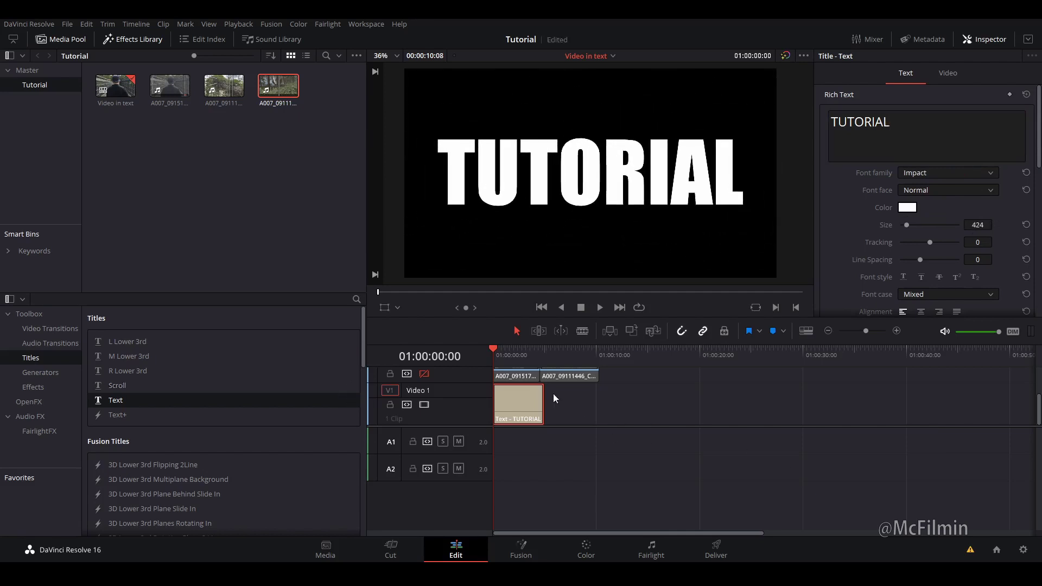
{"action": "left_click_drag", "start_coordinate": [571, 397], "coordinate": [597, 397]}
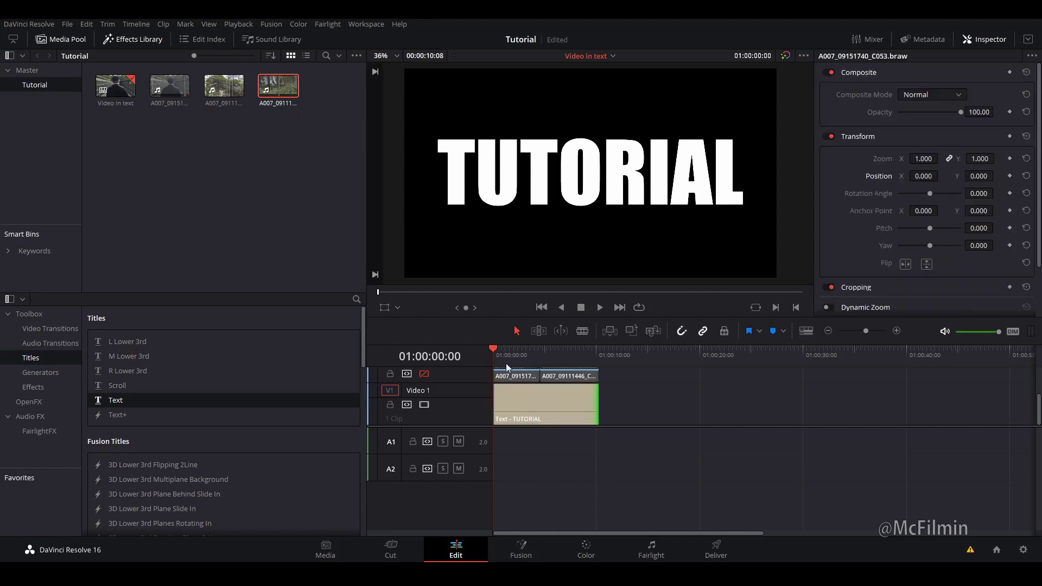
{"action": "left_click", "coordinate": [519, 393]}
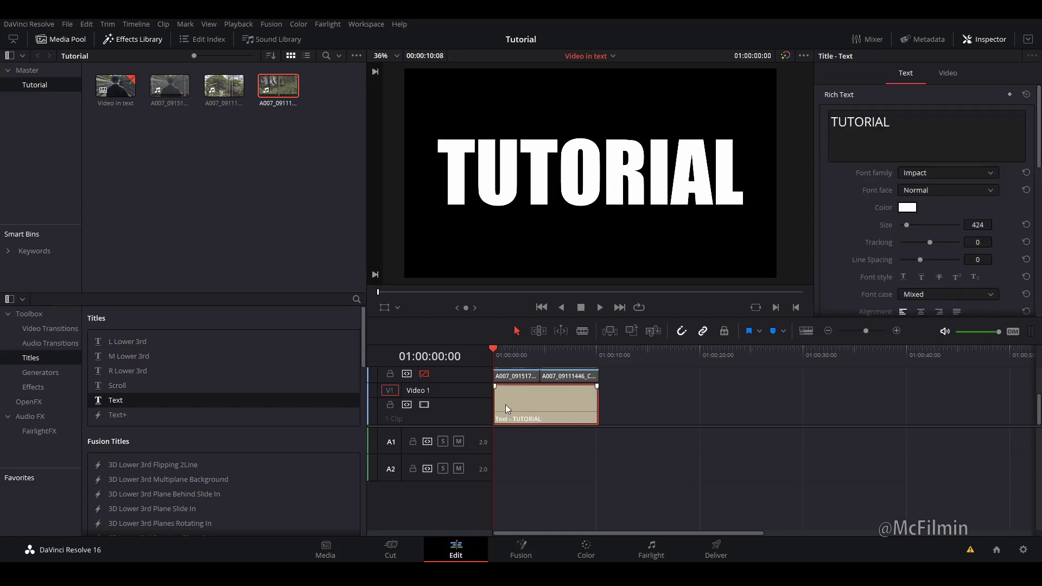
- Re-enable Video 2 and set the bridge and grass clips to Multiply composite mode
{"action": "scroll", "coordinate": [425, 399], "scroll_direction": "up", "scroll_amount": 1}
{"action": "left_click", "coordinate": [424, 396]}
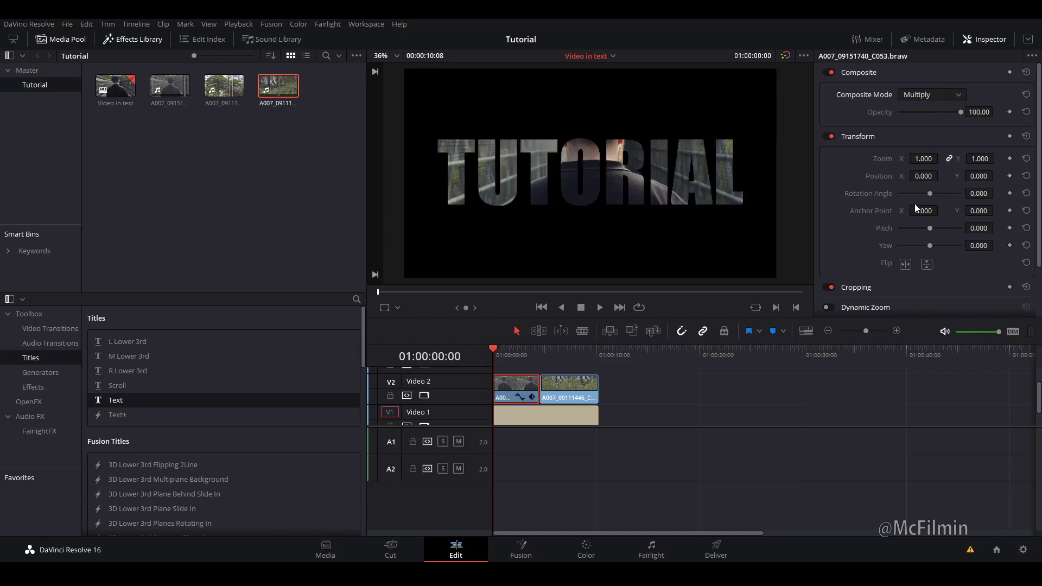
{"action": "left_click", "coordinate": [539, 367]}
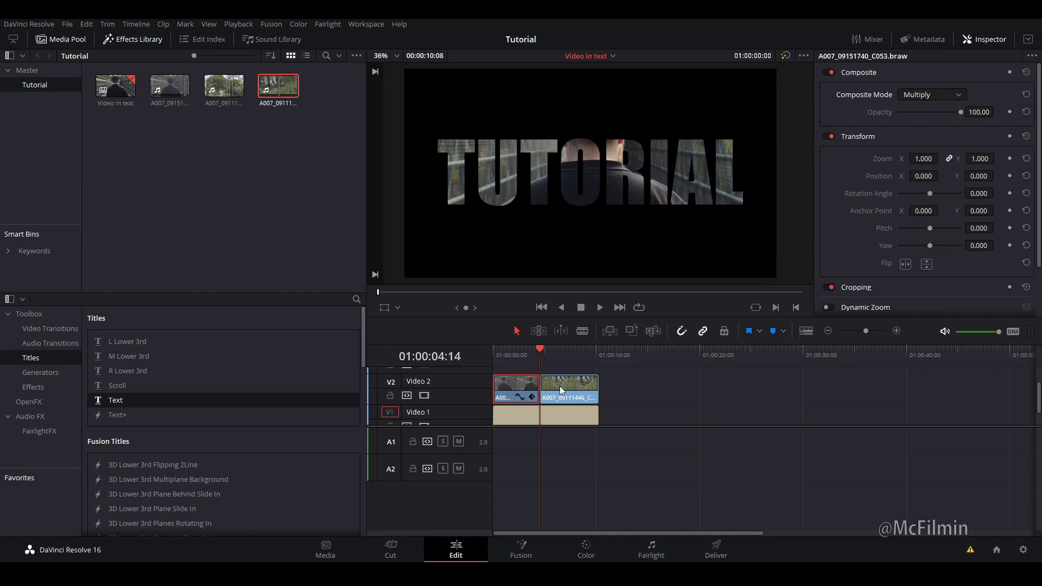
{"action": "left_click", "coordinate": [559, 386]}
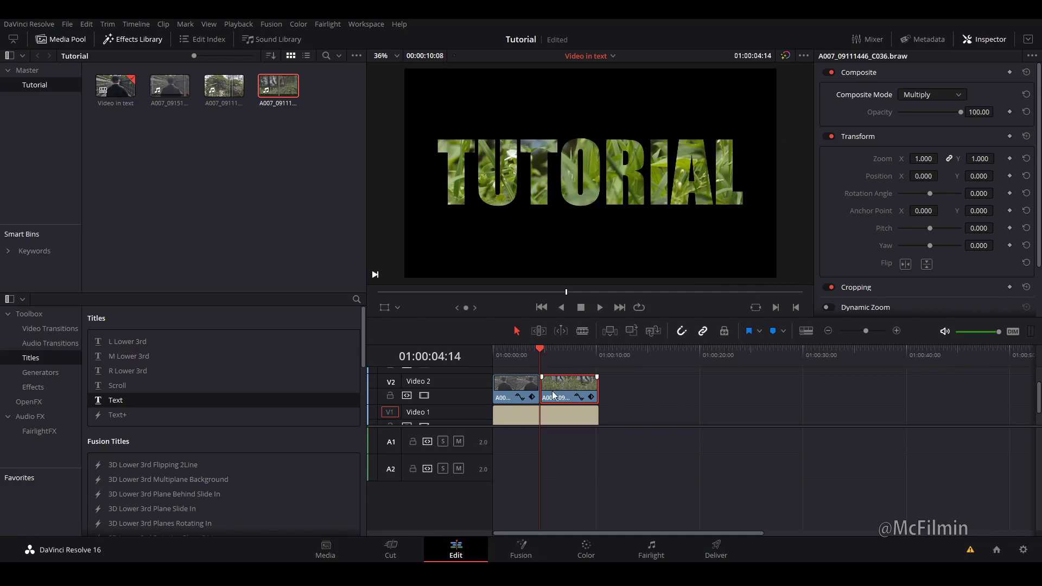
{"action": "key", "text": "Home"}
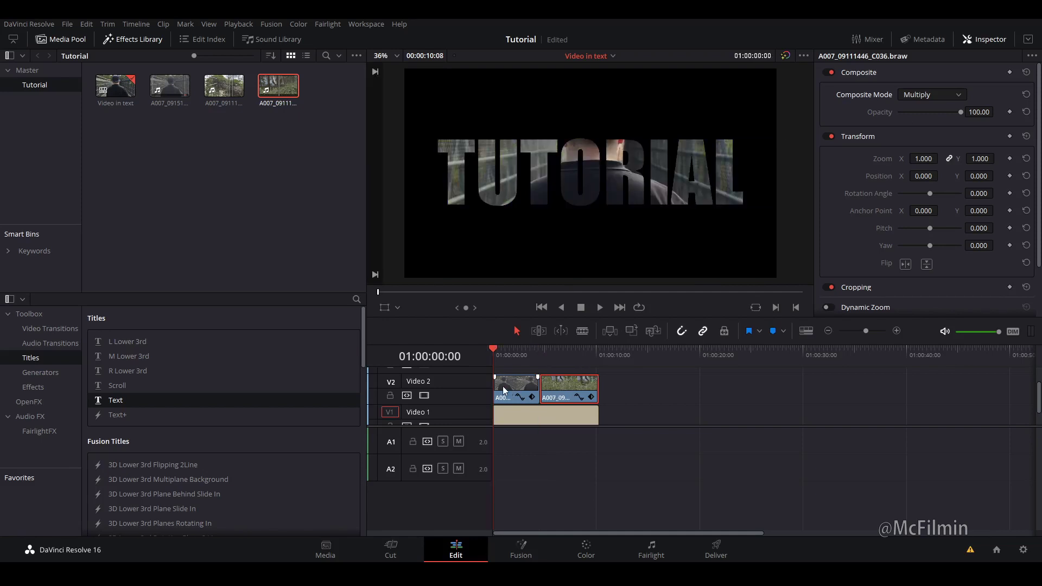
- Set the bridge clip A007_09151740_C053 to zoom 0.830 and Position Y -175
{"action": "left_click", "coordinate": [503, 389]}
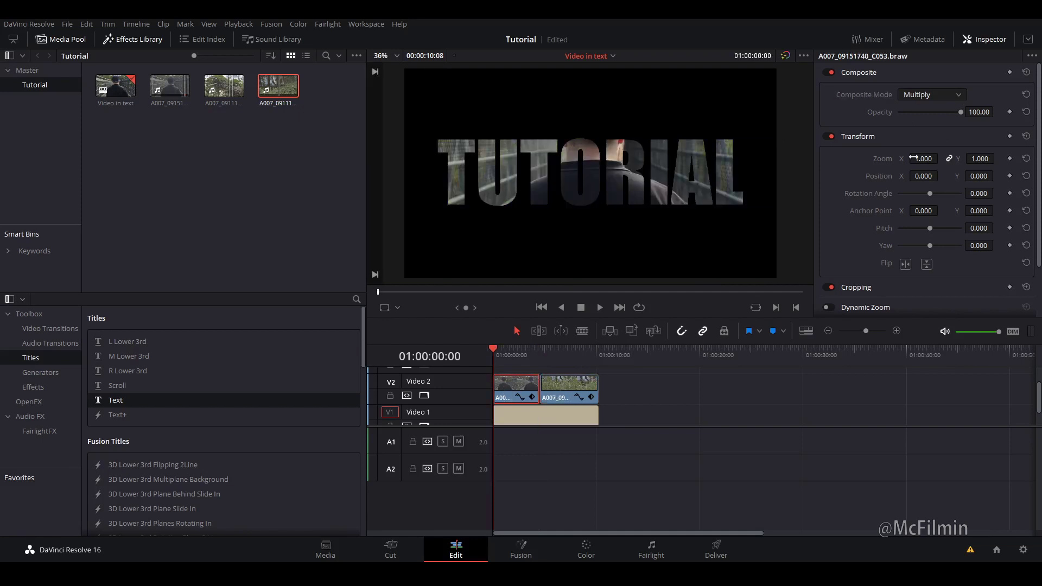
{"action": "scroll", "coordinate": [875, 185], "scroll_direction": "down", "scroll_amount": 2}
{"action": "scroll", "coordinate": [877, 192], "scroll_direction": "up", "scroll_amount": 2}
{"action": "left_click_drag", "start_coordinate": [923, 159], "coordinate": [904, 159]}
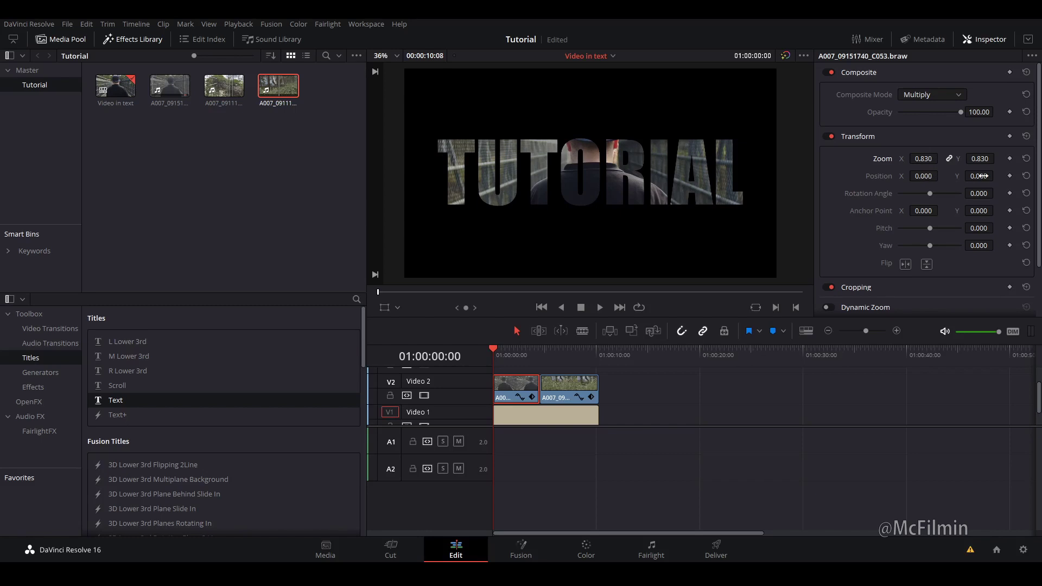
{"action": "left_click_drag", "start_coordinate": [980, 176], "coordinate": [972, 176]}
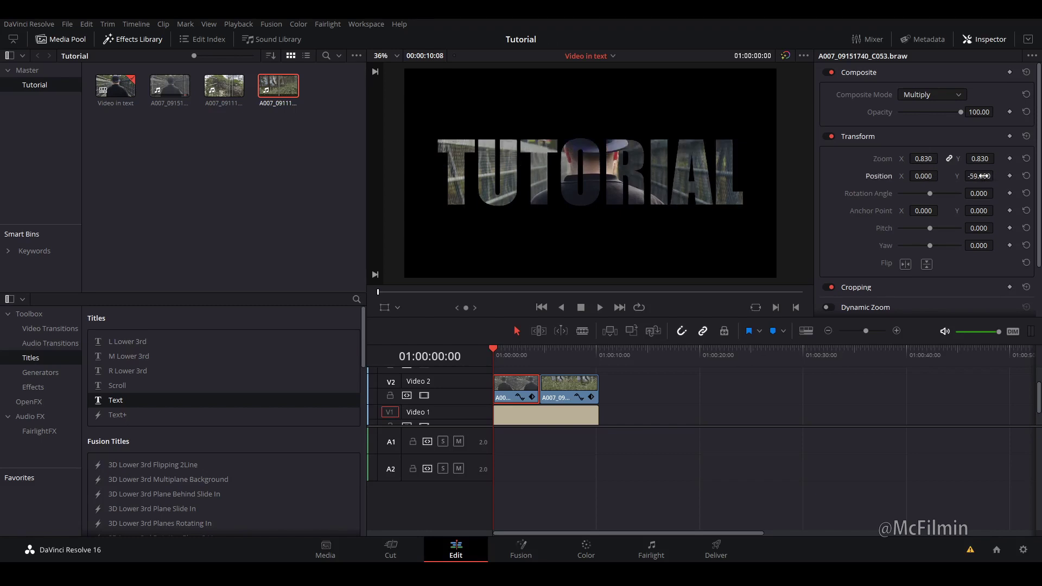
{"action": "left_click_drag", "start_coordinate": [996, 175], "coordinate": [979, 175]}
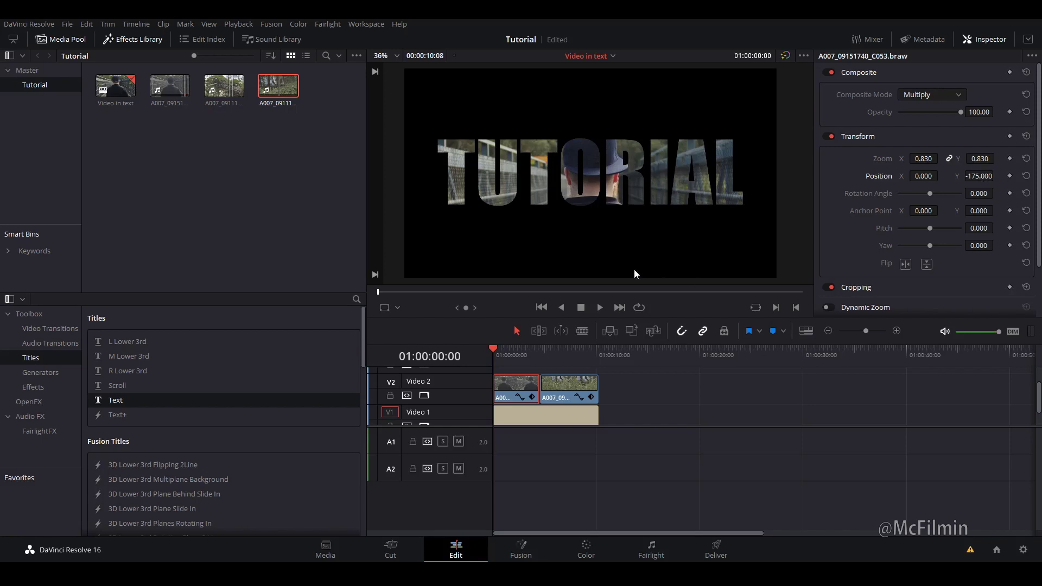
- Set the grass clip A007_09111446_C036 to zoom 0.850 and Position Y -154
{"action": "left_click", "coordinate": [540, 358]}
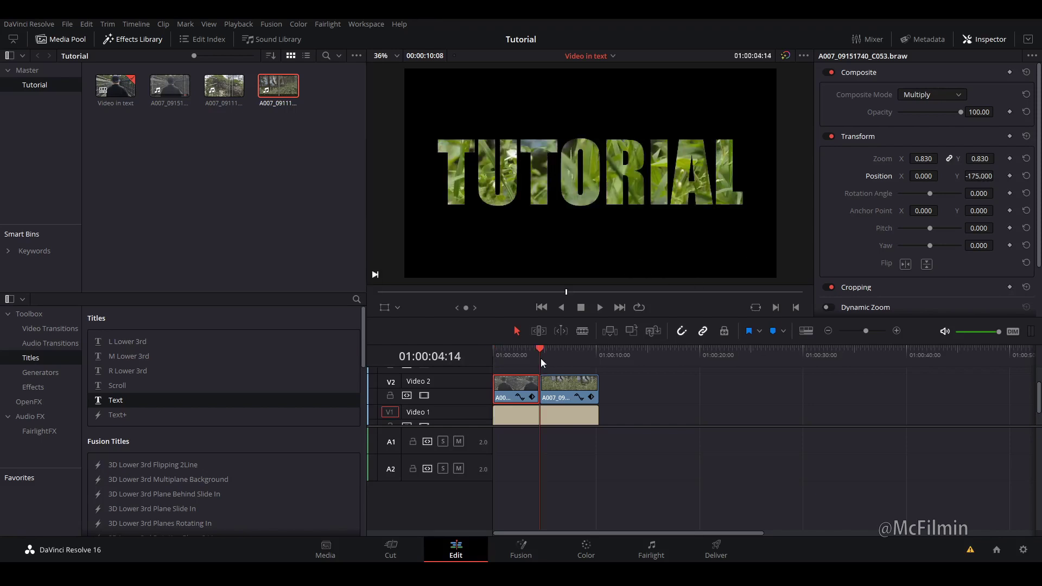
{"action": "left_click", "coordinate": [563, 398]}
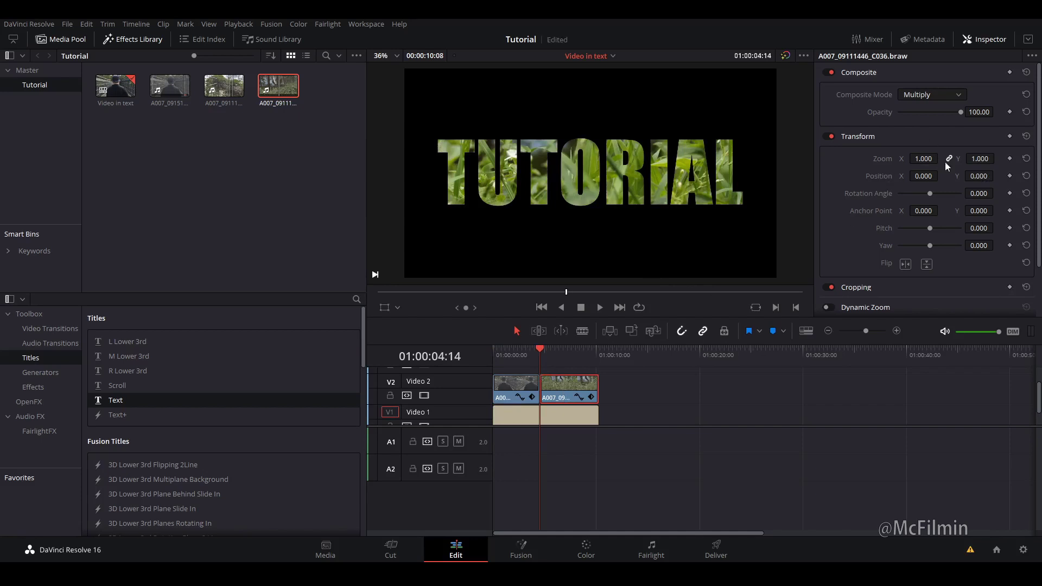
{"action": "left_click_drag", "start_coordinate": [979, 158], "coordinate": [998, 158]}
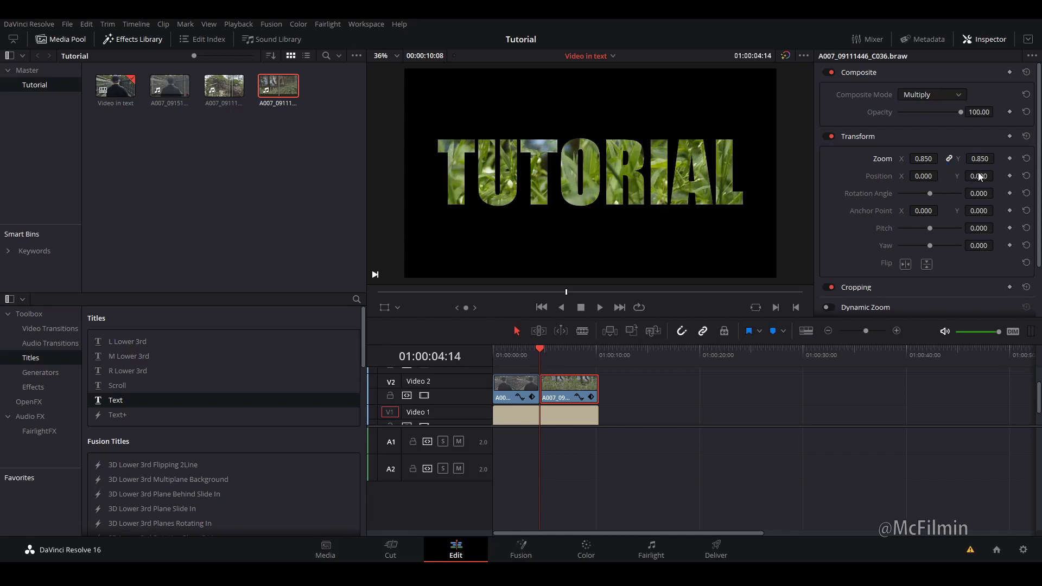
{"action": "left_click_drag", "start_coordinate": [976, 176], "coordinate": [997, 176]}
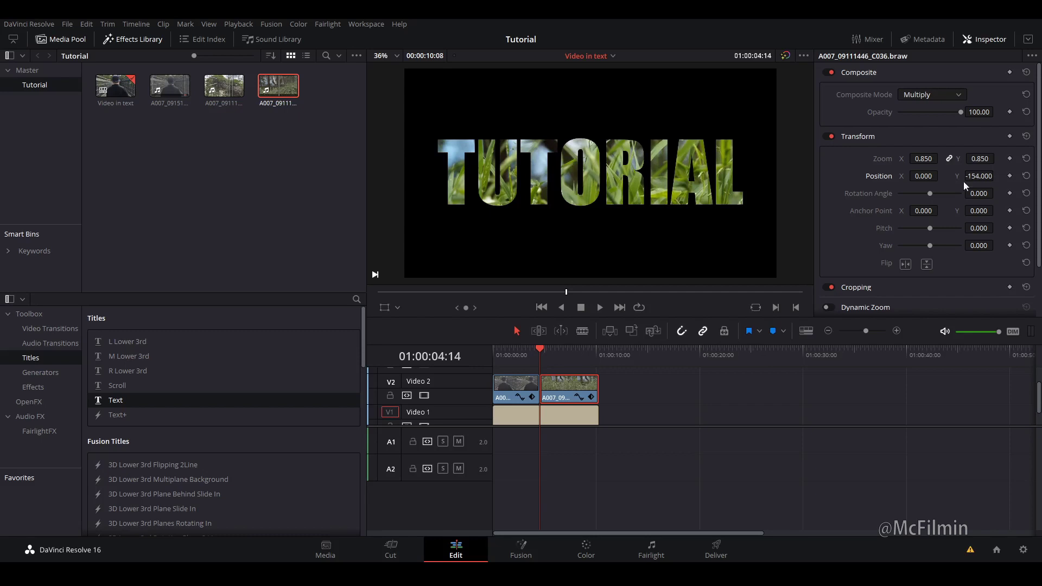
{"action": "scroll", "coordinate": [549, 403], "scroll_direction": "down", "scroll_amount": 1}
{"action": "left_click", "coordinate": [510, 357]}
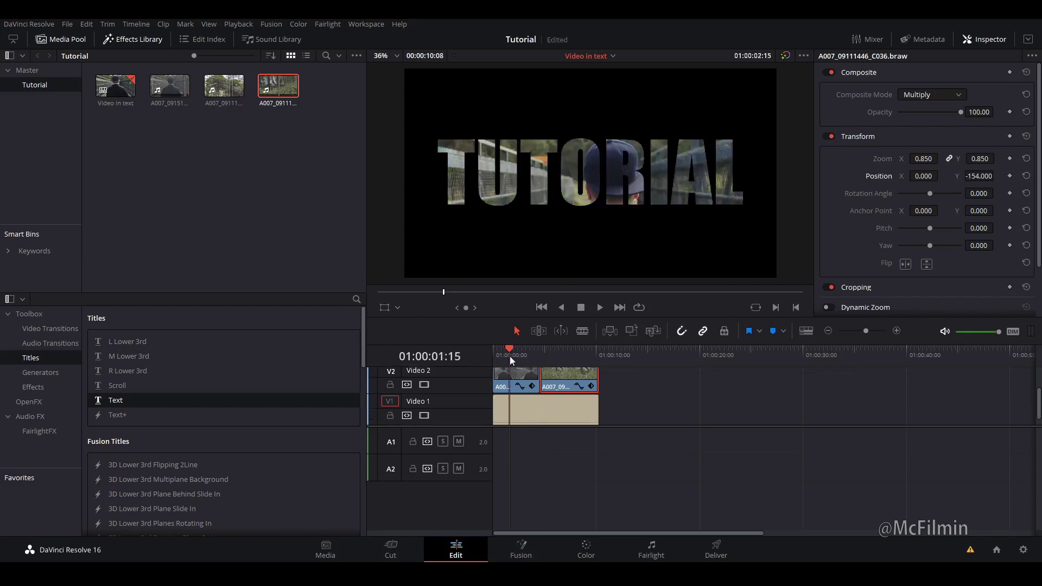
{"action": "key", "text": "space"}
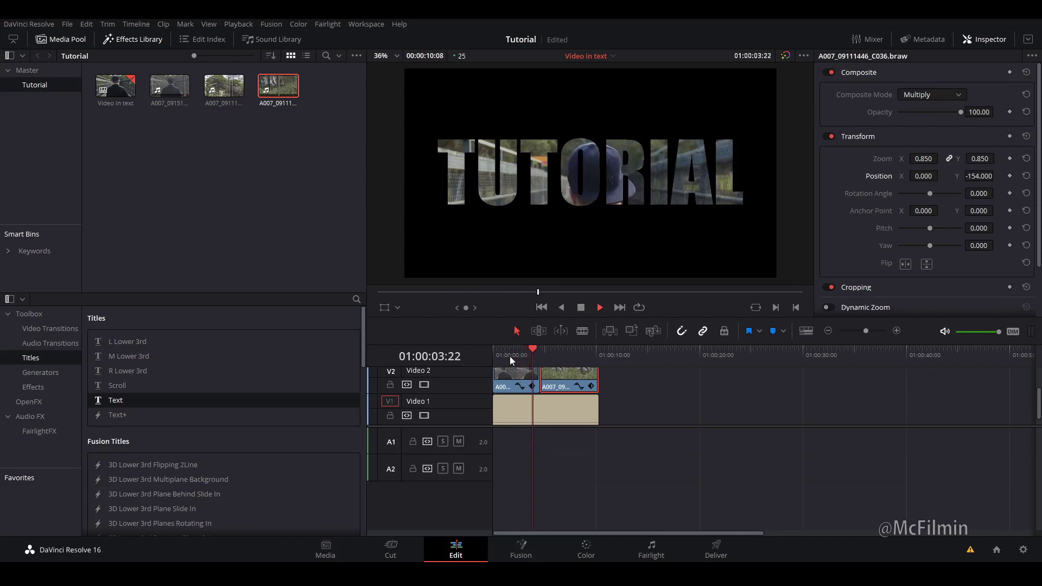
{"action": "key", "text": "space"}
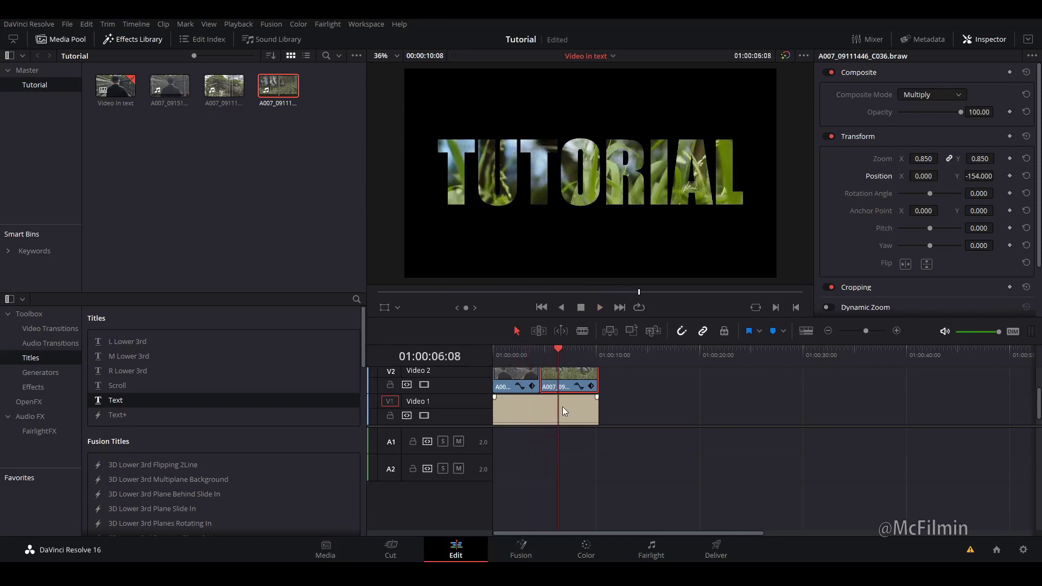
{"action": "scroll", "coordinate": [562, 404], "scroll_direction": "down", "scroll_amount": 1}
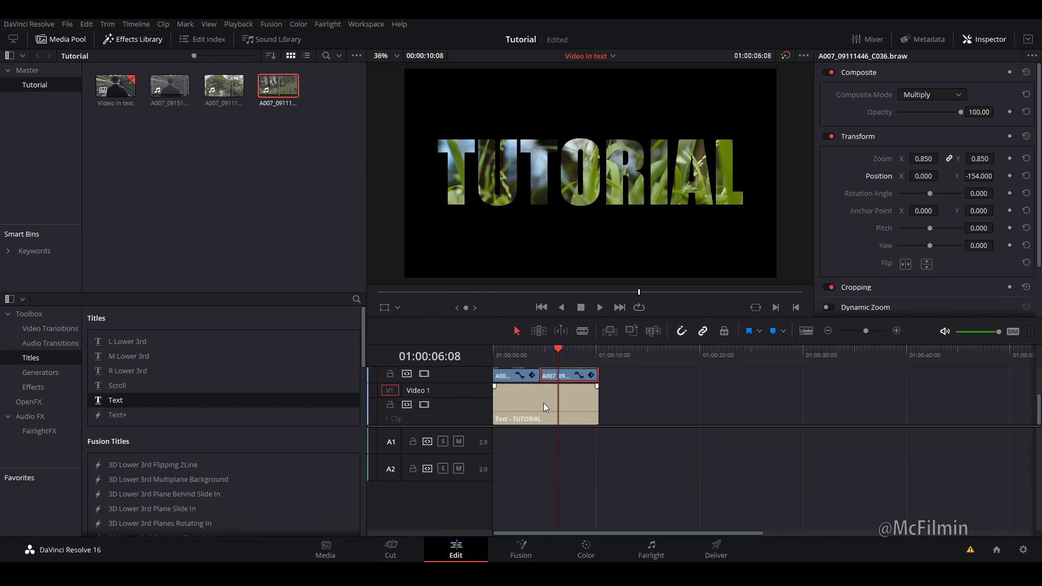
- Duplicate the TUTORIAL Text clip onto a new top track starting at 00:00
{"action": "left_click", "coordinate": [545, 407]}
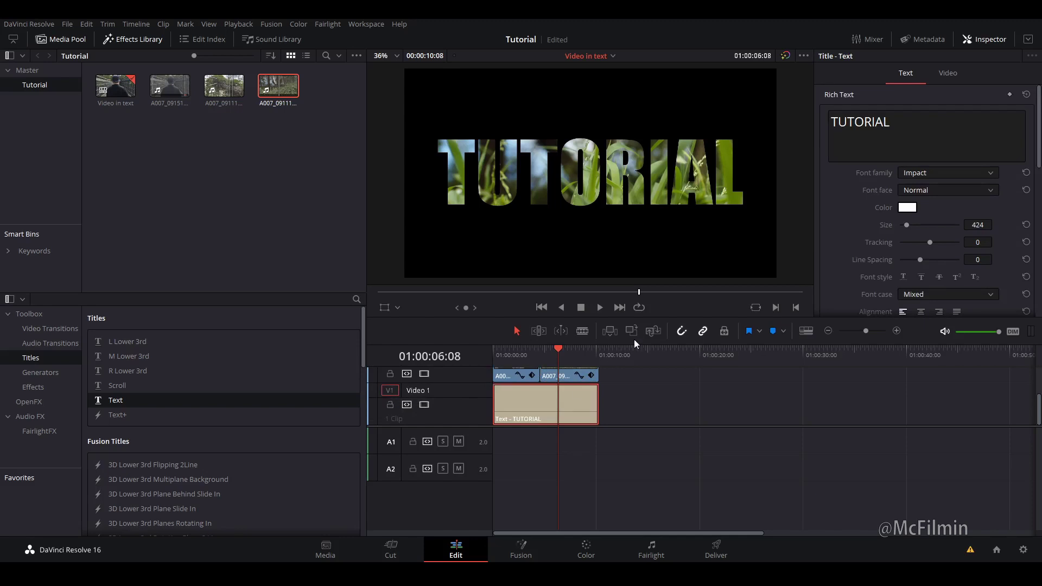
{"action": "left_click", "coordinate": [622, 354]}
{"action": "key", "text": "ctrl+v"}
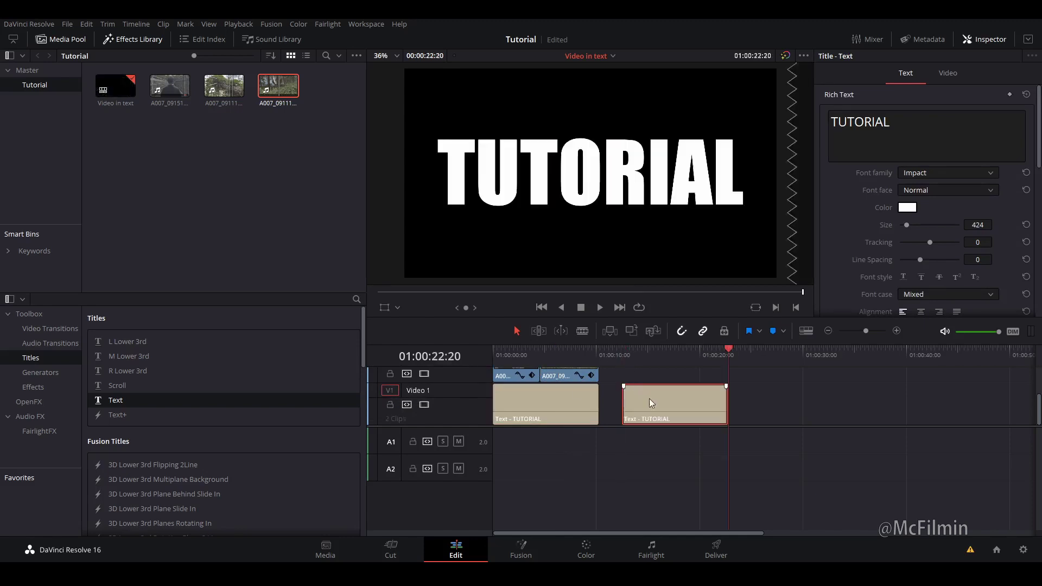
{"action": "left_click_drag", "start_coordinate": [652, 404], "coordinate": [504, 378]}
{"action": "left_click", "coordinate": [497, 356]}
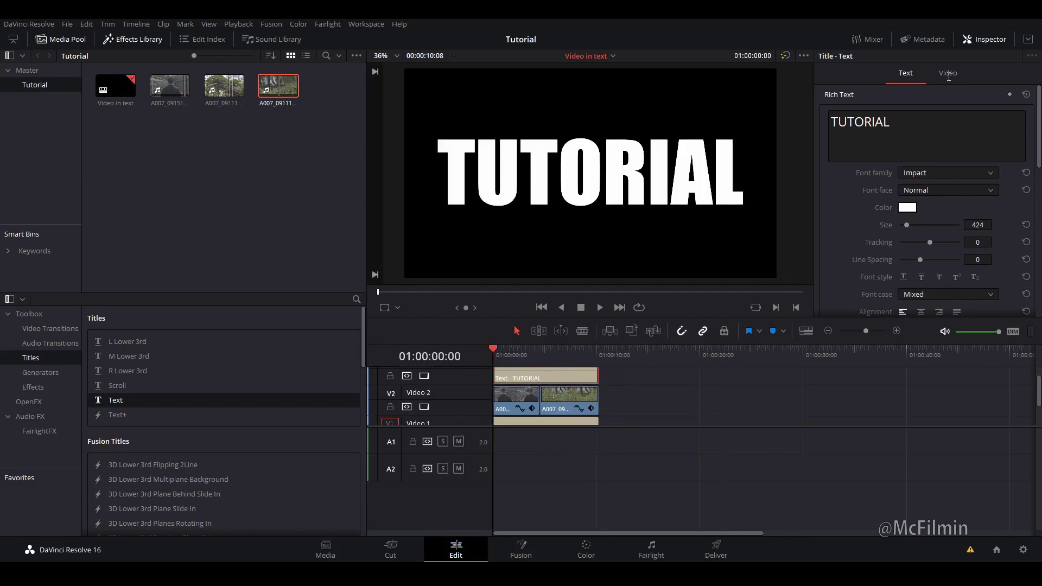
- Set the top title's Stroke colour to grey and Stroke size to 11
{"action": "scroll", "coordinate": [839, 209], "scroll_direction": "down", "scroll_amount": 10}
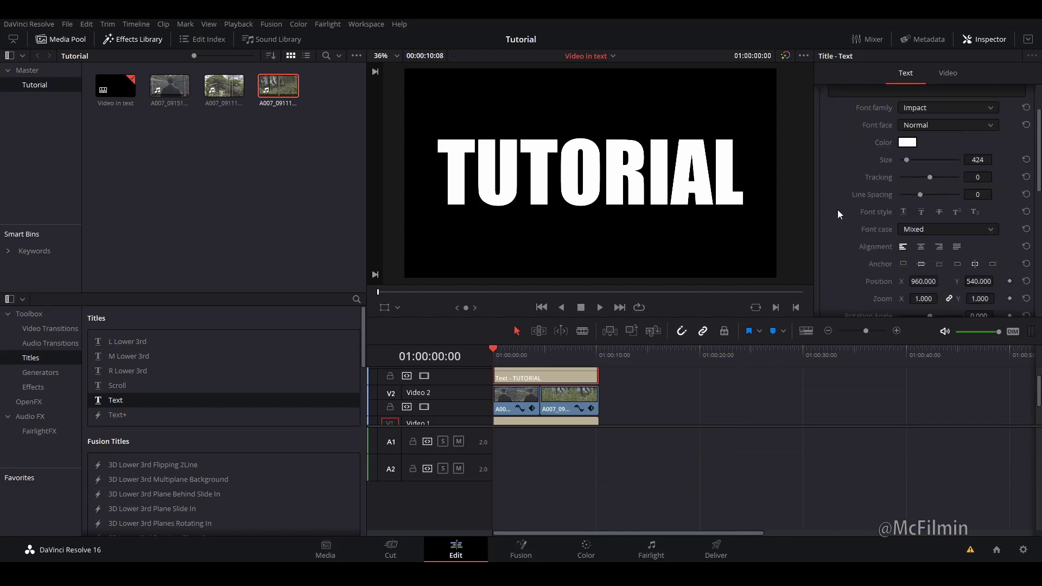
{"action": "scroll", "coordinate": [857, 253], "scroll_direction": "down", "scroll_amount": 2}
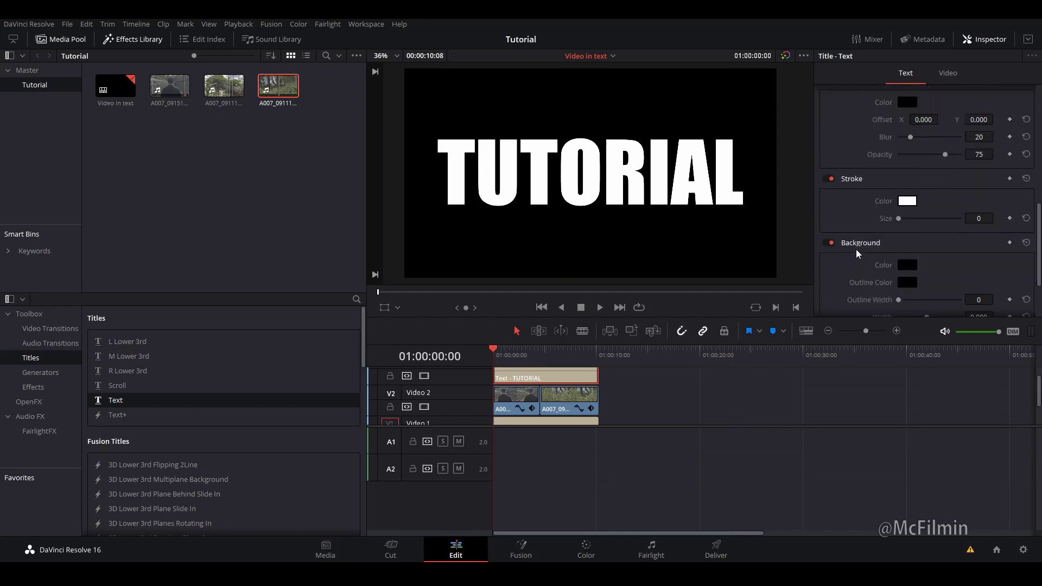
{"action": "left_click", "coordinate": [907, 202]}
{"action": "left_click_drag", "start_coordinate": [898, 219], "coordinate": [949, 220]}
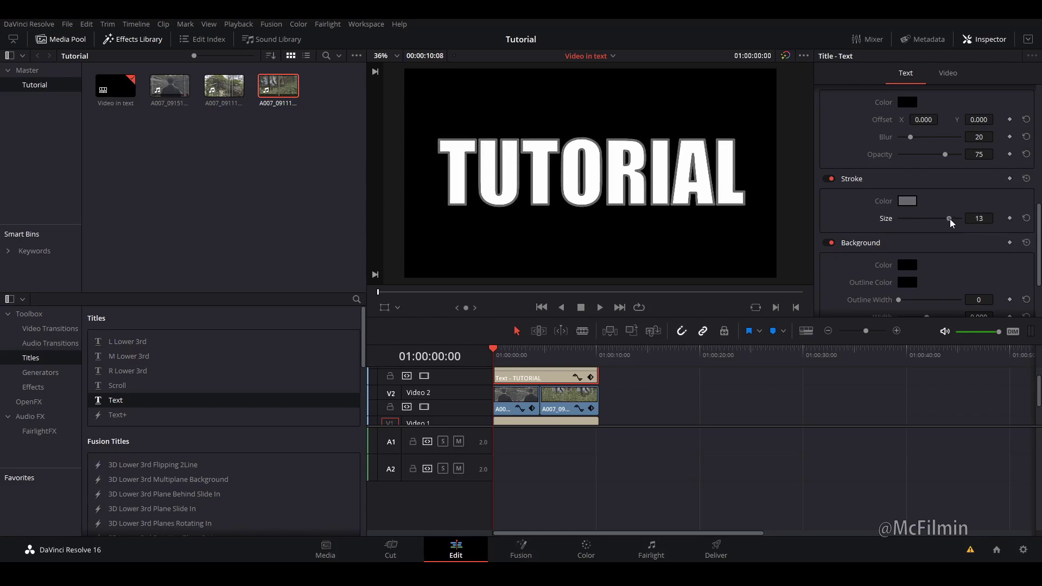
{"action": "left_click_drag", "start_coordinate": [948, 219], "coordinate": [939, 220]}
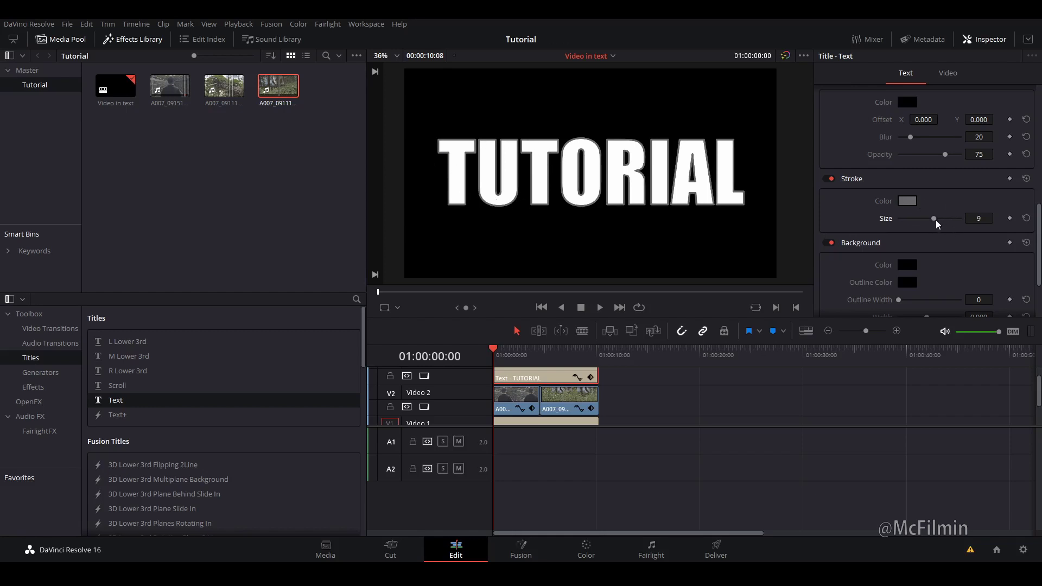
{"action": "left_click", "coordinate": [940, 220]}
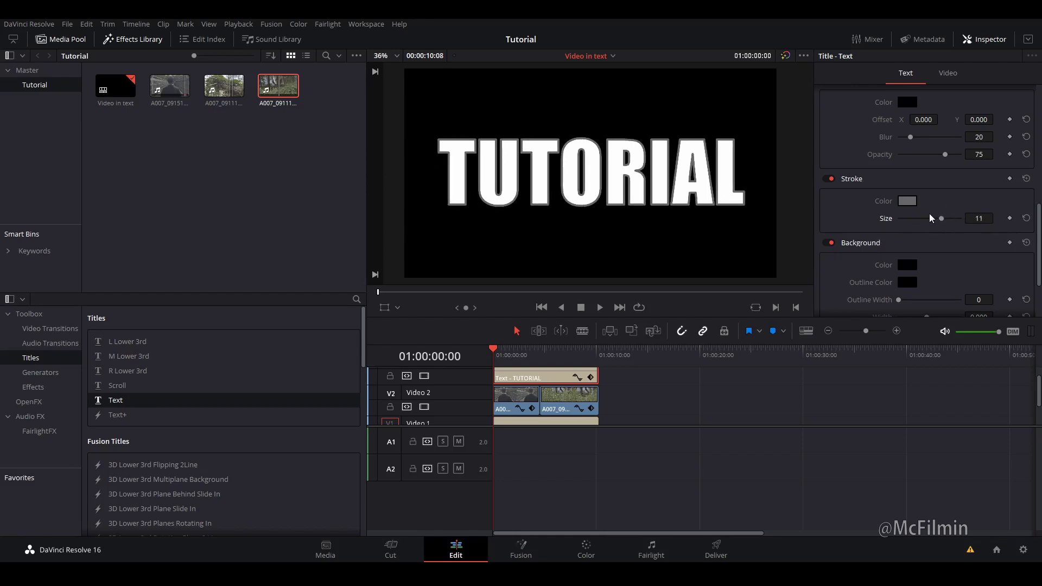
- Set the top TUTORIAL title's Composite Mode to Divide in the Inspector Video tab
{"action": "scroll", "coordinate": [931, 214], "scroll_direction": "up", "scroll_amount": 10}
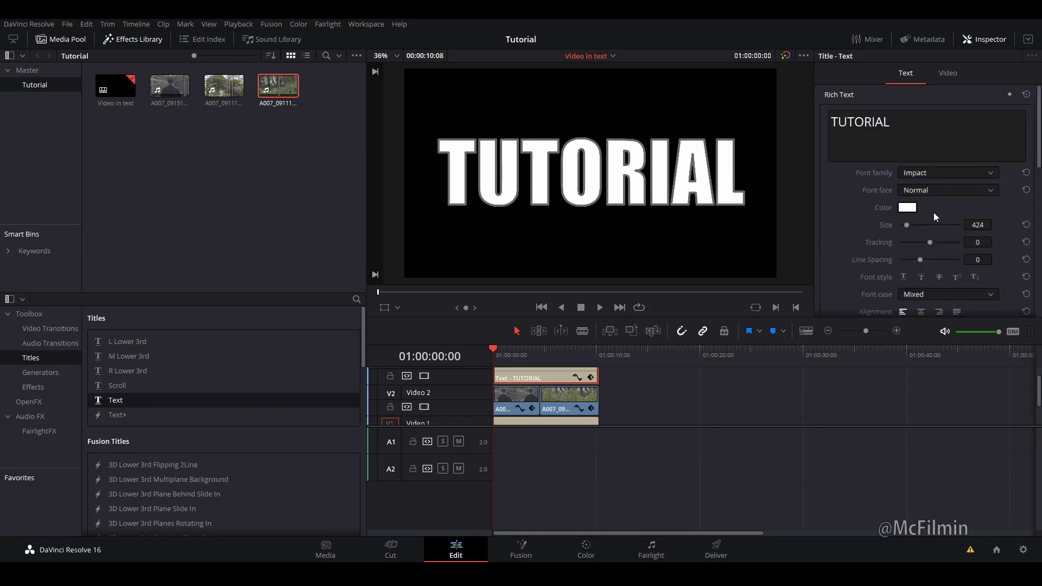
{"action": "left_click", "coordinate": [940, 78]}
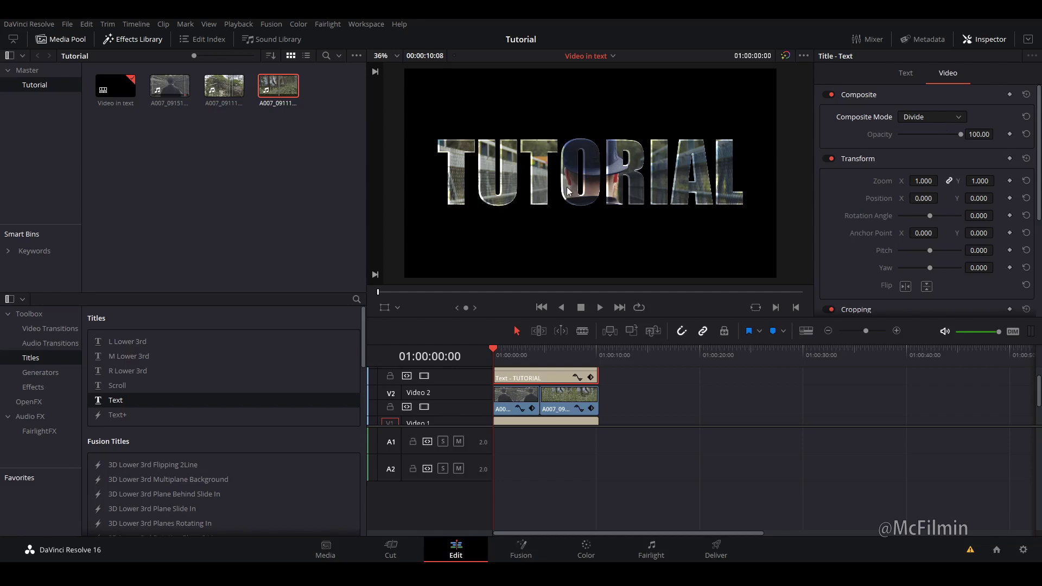
{"action": "left_click", "coordinate": [525, 360]}
{"action": "key", "text": "space"}
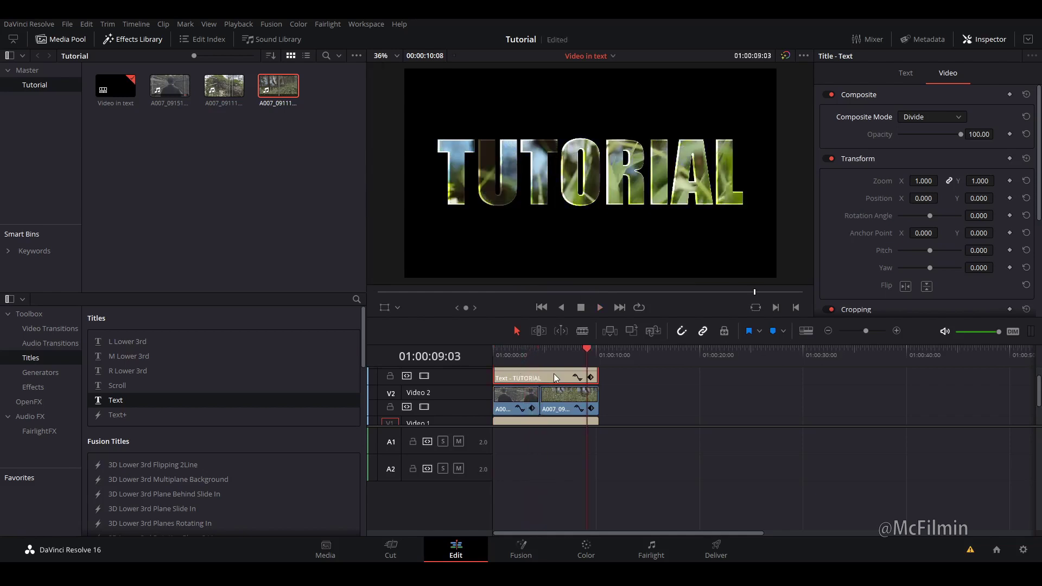
{"action": "key", "text": "Home"}
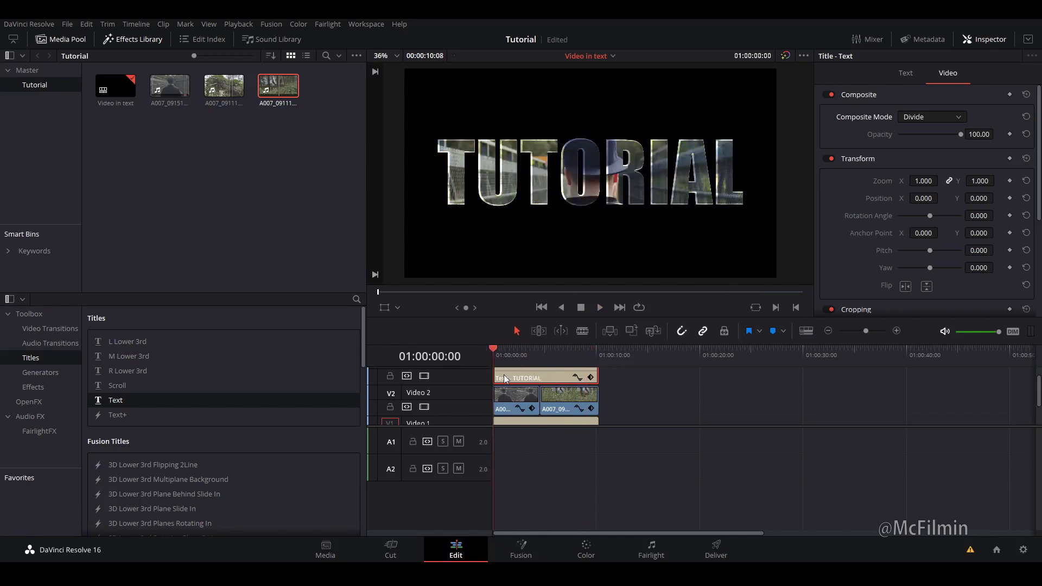